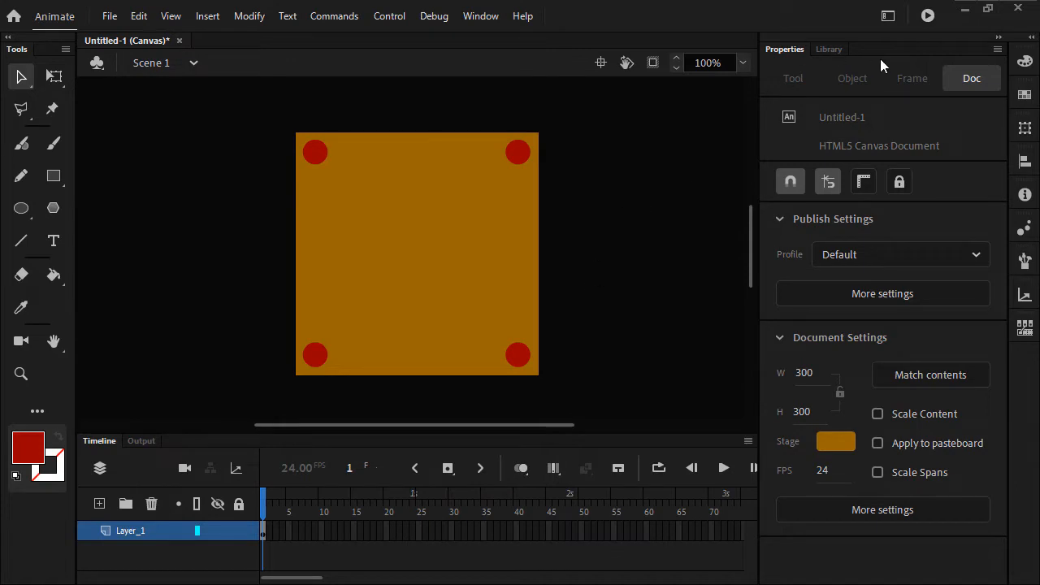
- Test the canvas movie in the browser to check the stage's default placement, and return to Animate
click(928, 16)
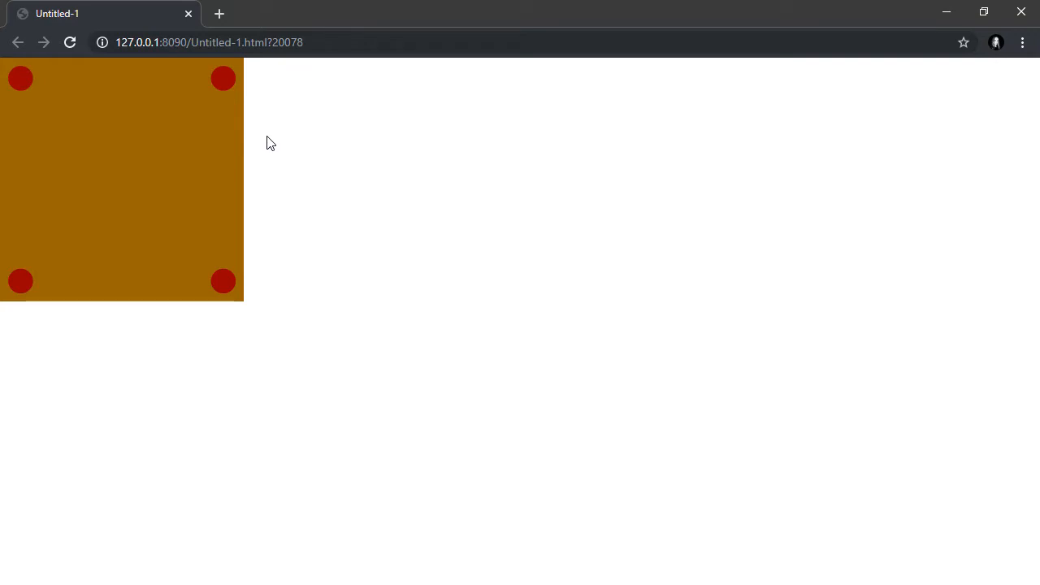
key(alt+Tab)
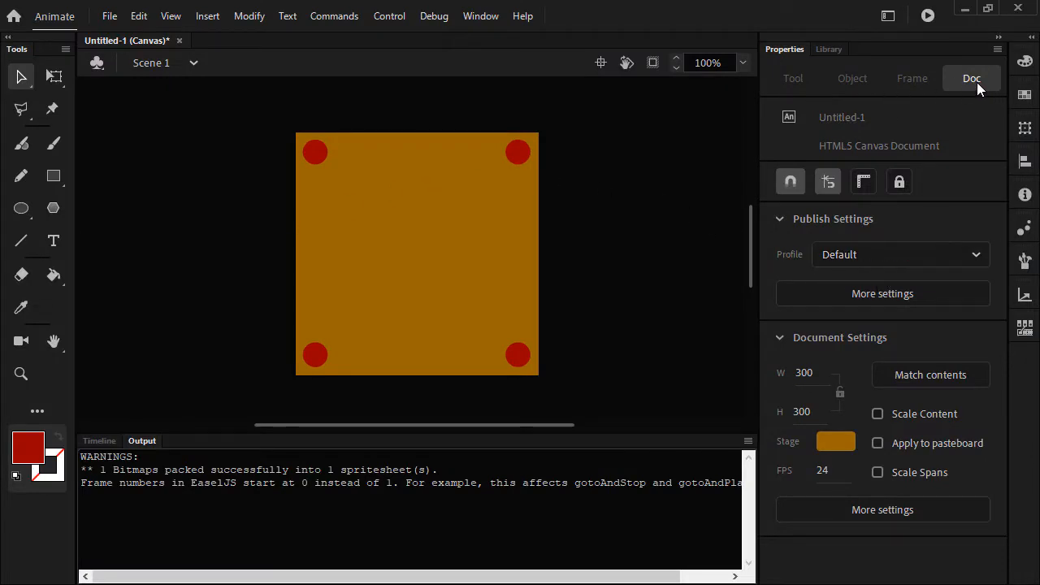
- In the publish settings, enable Center stage and Make responsive, each set to Both, and confirm them
click(885, 295)
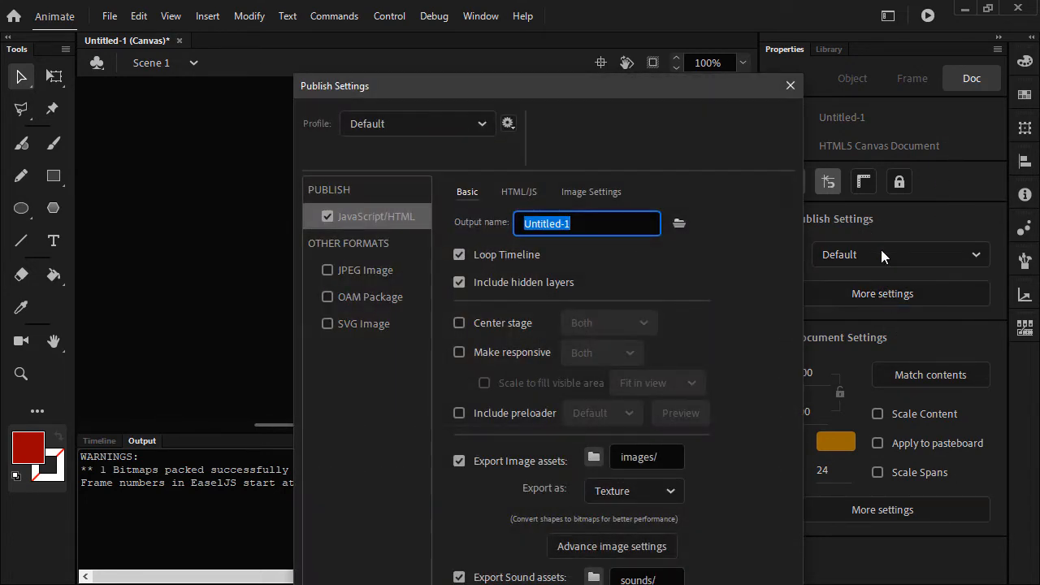
drag(626, 92, 624, 23)
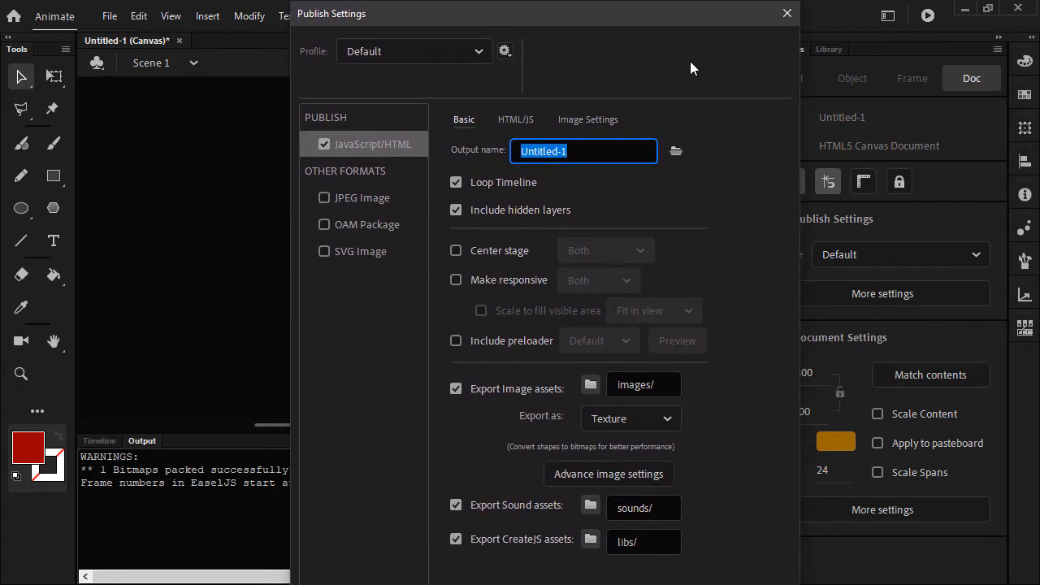
click(455, 250)
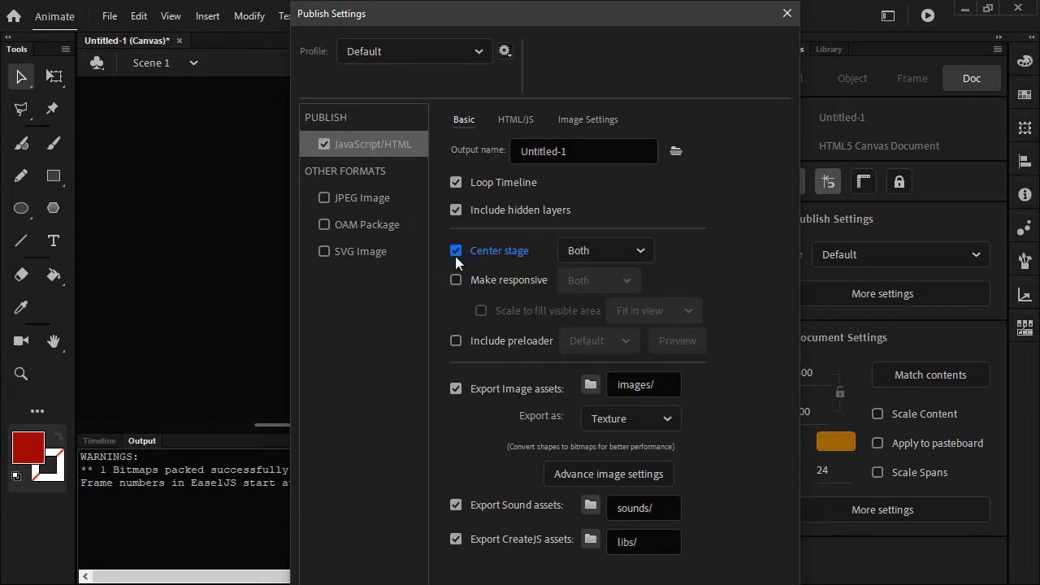
click(640, 249)
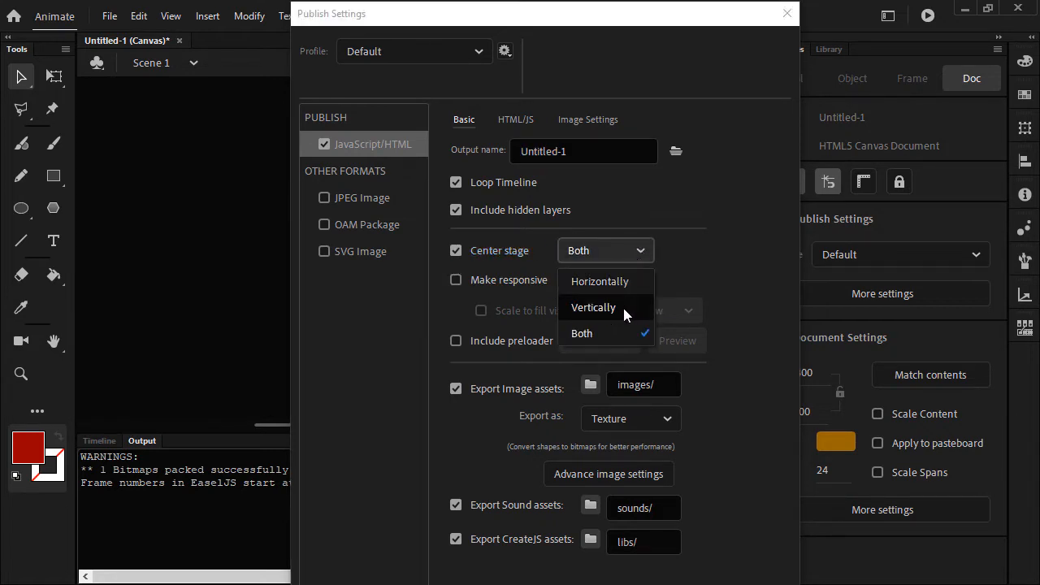
click(598, 333)
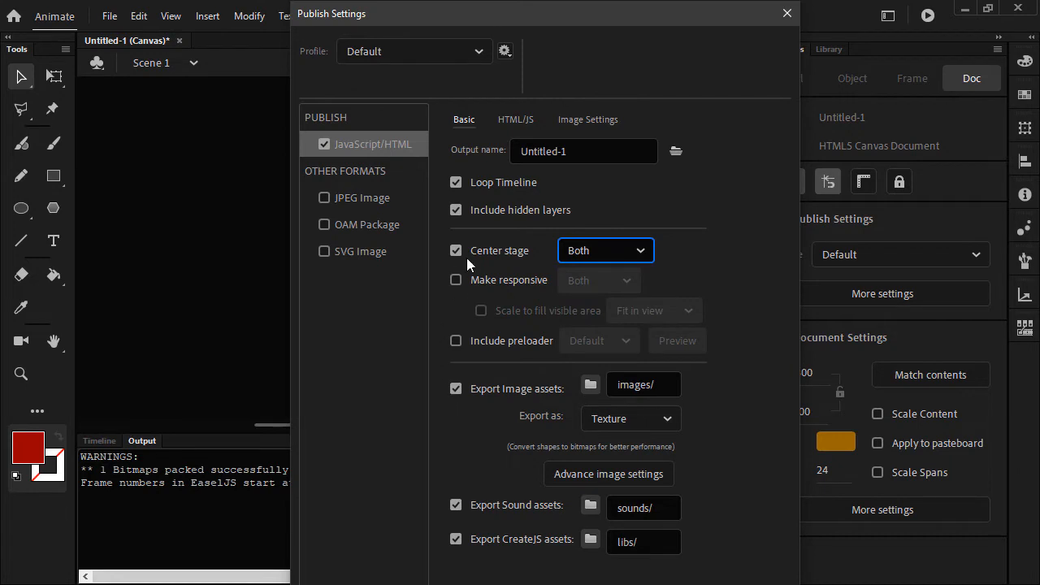
click(456, 278)
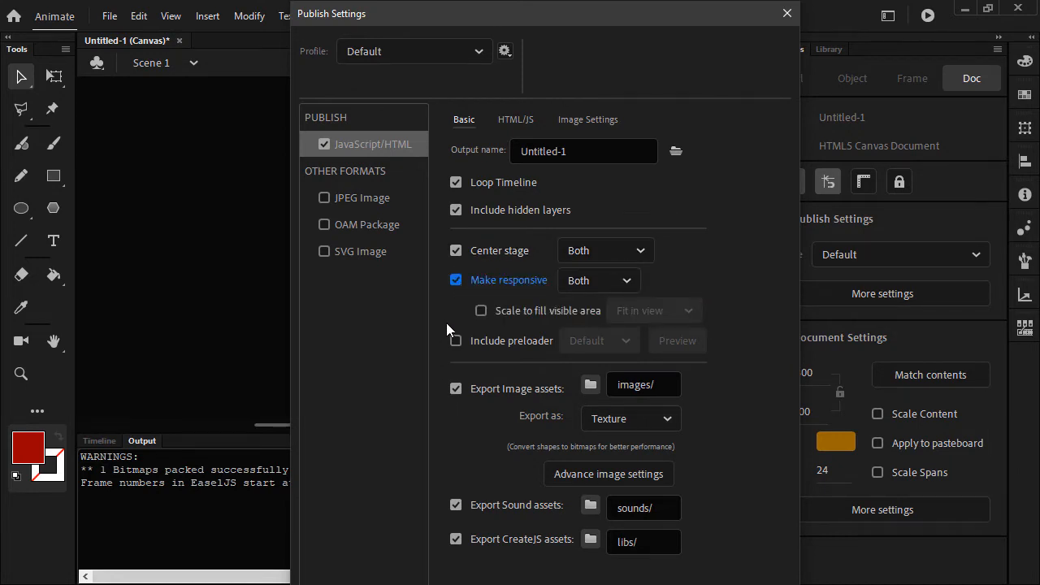
click(608, 281)
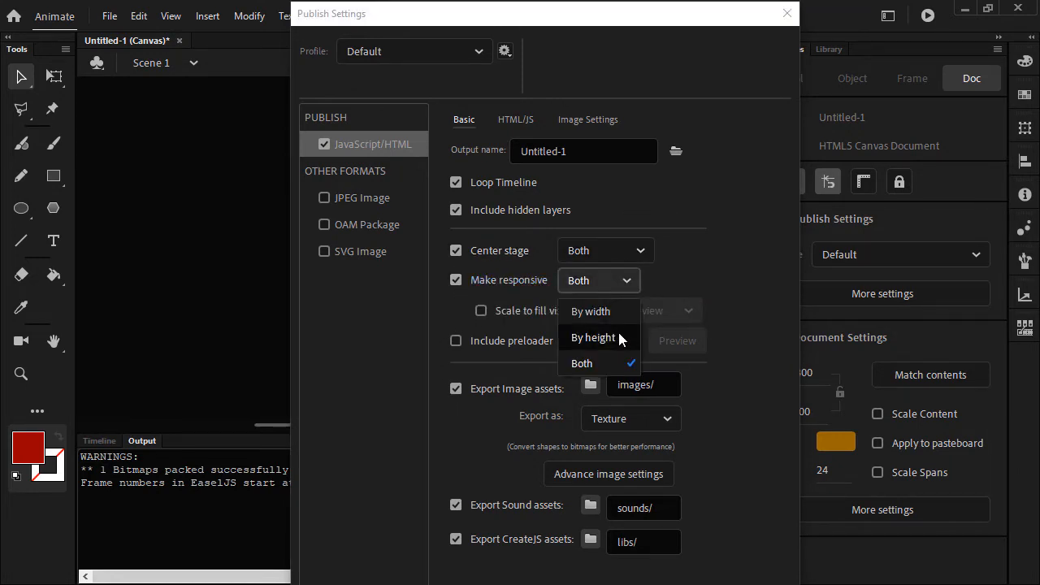
click(607, 360)
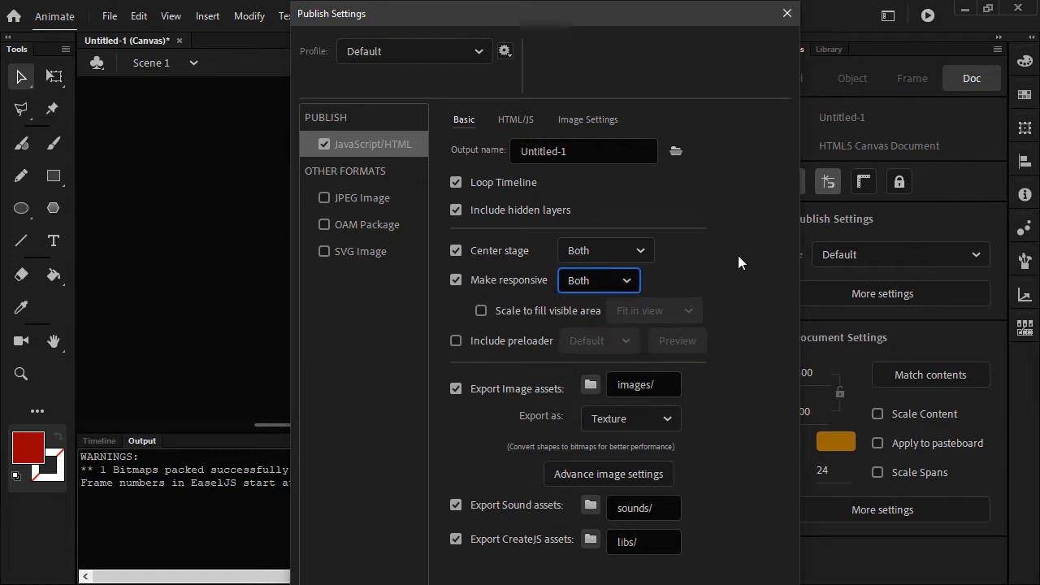
drag(706, 25, 731, 1)
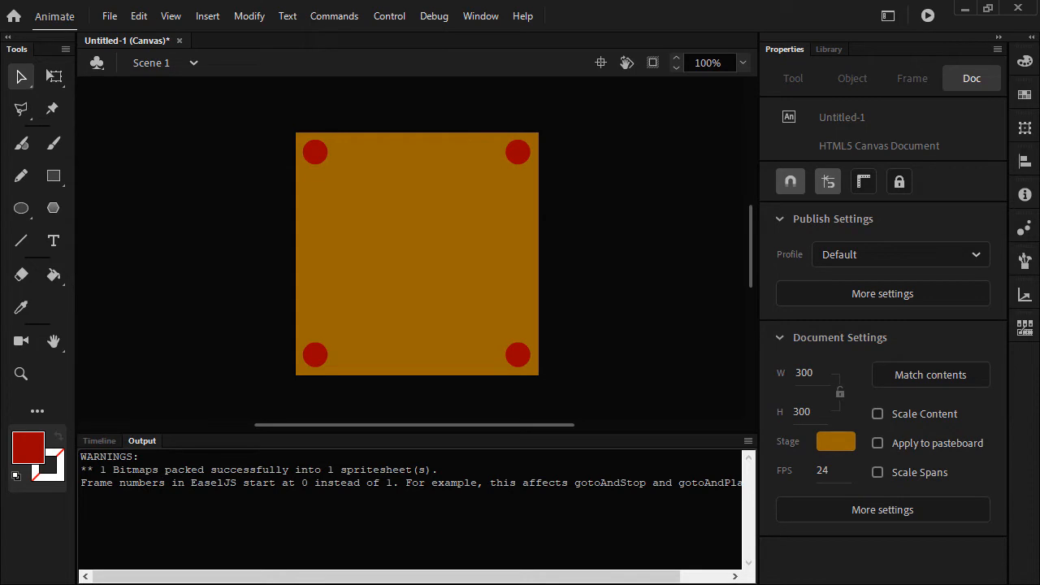
- Test the movie in the browser, inspect the canvas without device emulation, and narrow and widen the page area to check its scaling
click(929, 17)
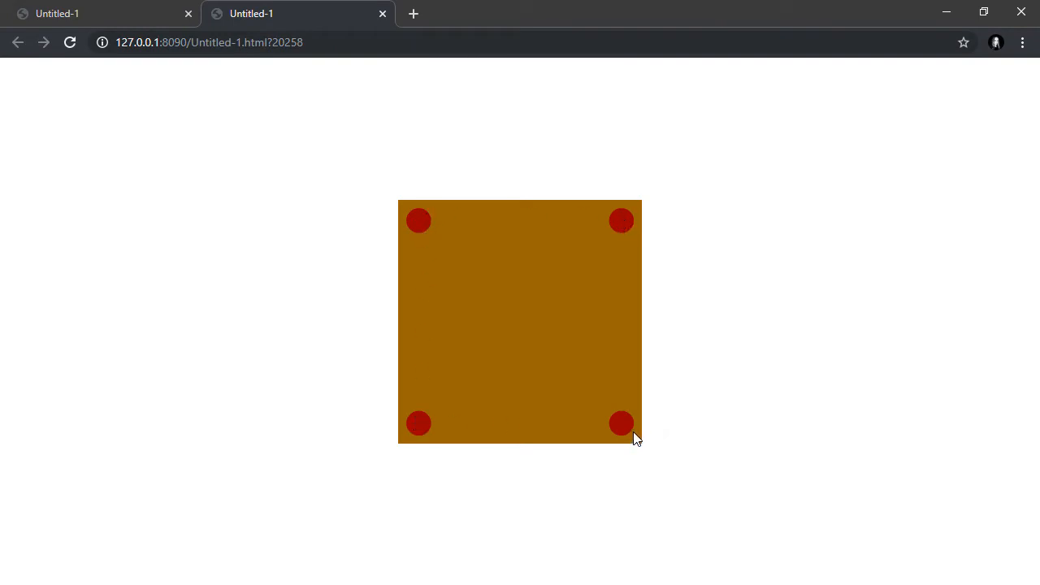
drag(243, 22, 548, 103)
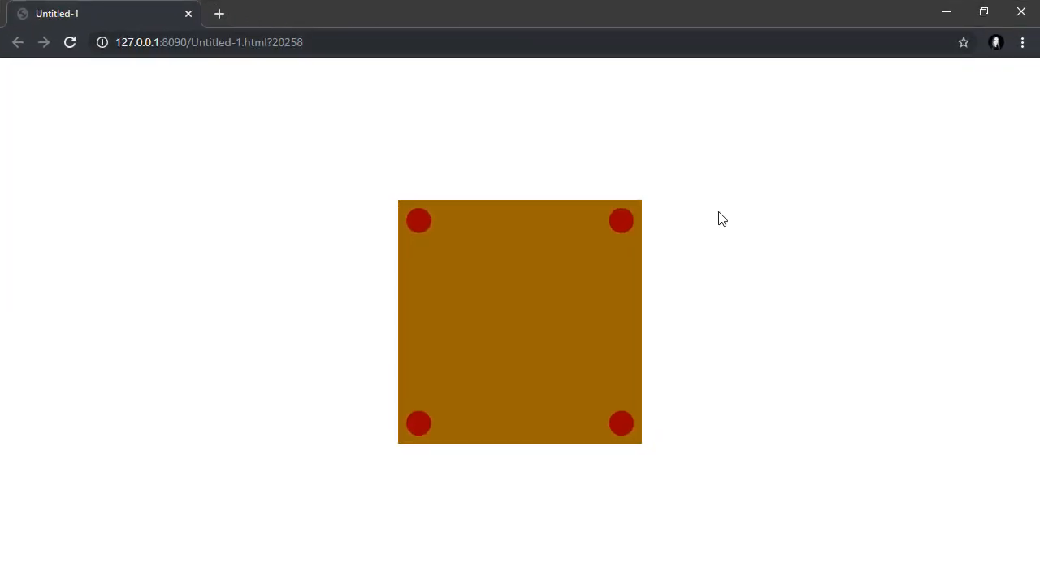
right_click(525, 281)
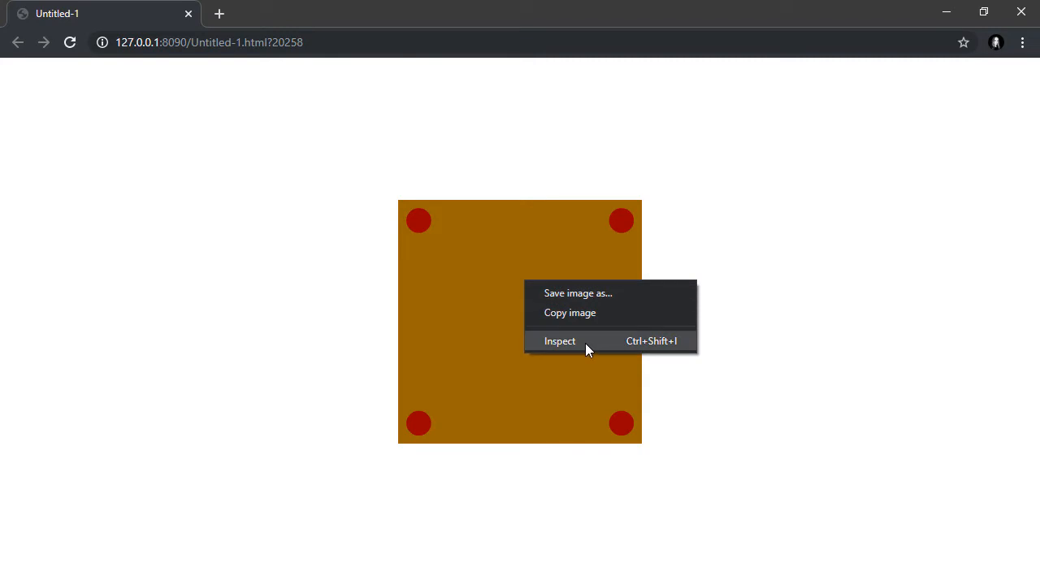
click(585, 342)
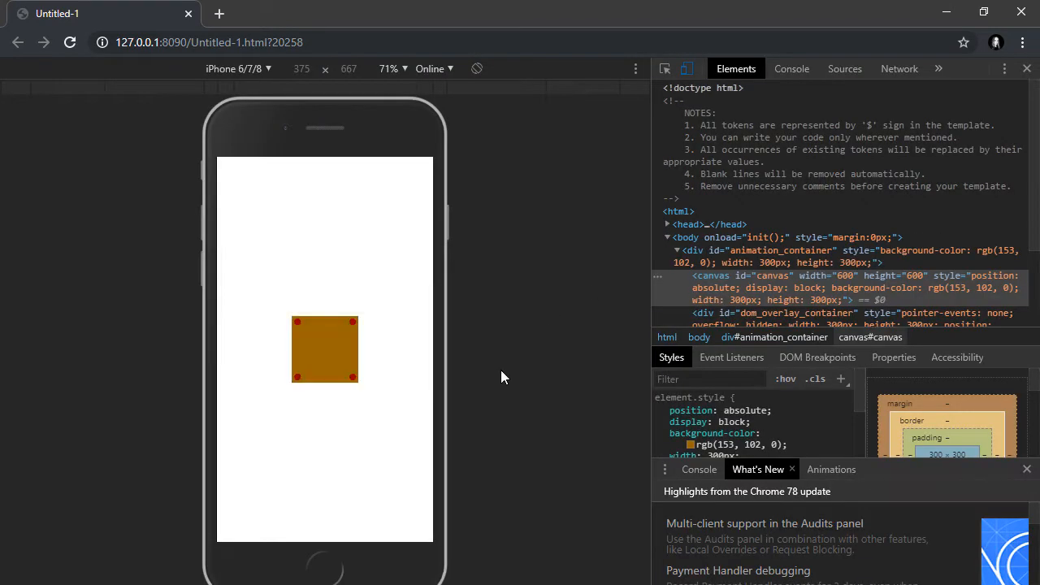
click(687, 69)
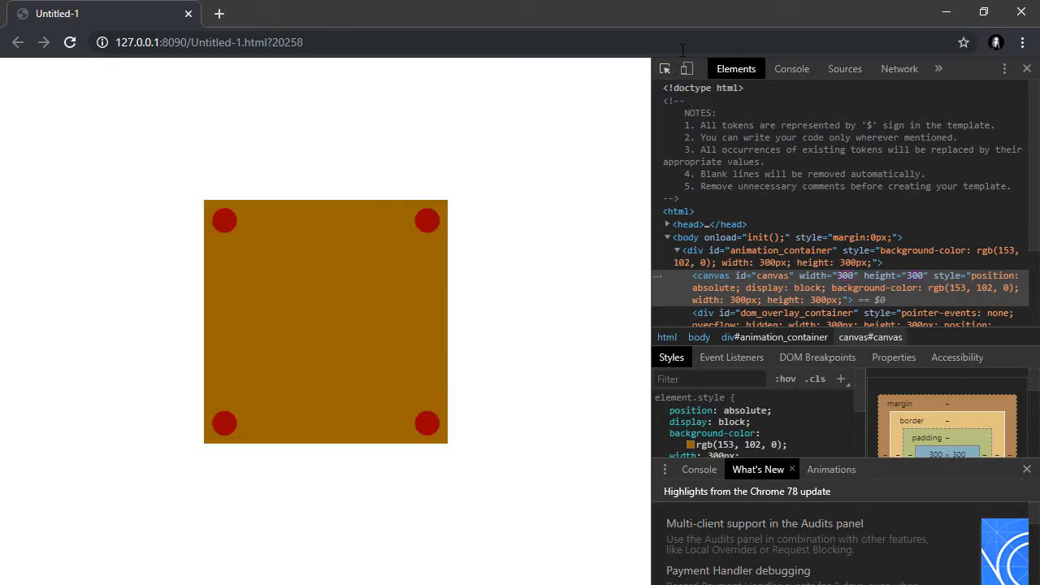
drag(654, 123, 98, 326)
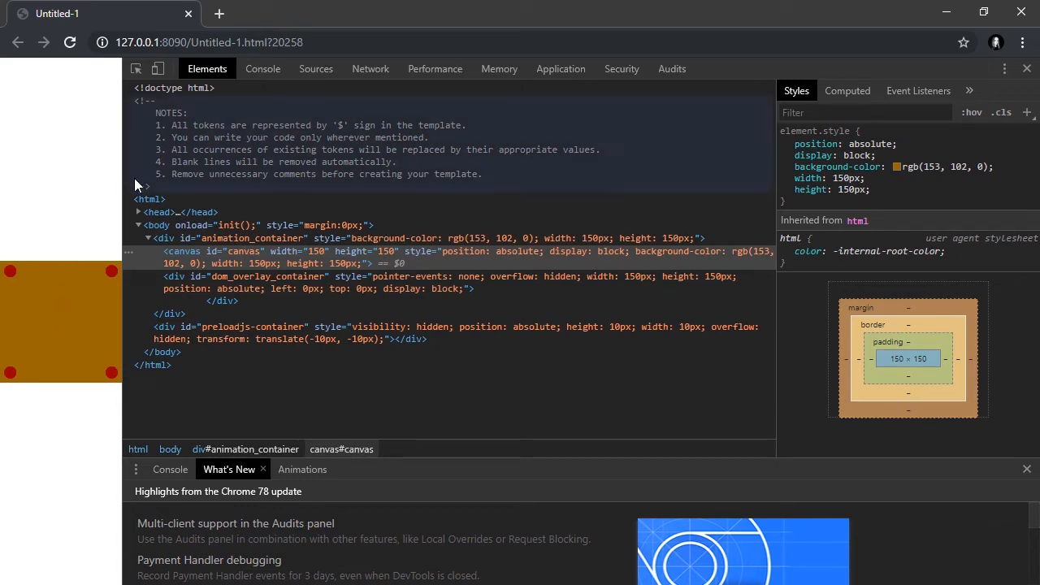
drag(122, 183, 649, 156)
- Emulate a Responsive device, widen its viewport to about 612 px to check the stage's scaling, and return to Animate
click(685, 69)
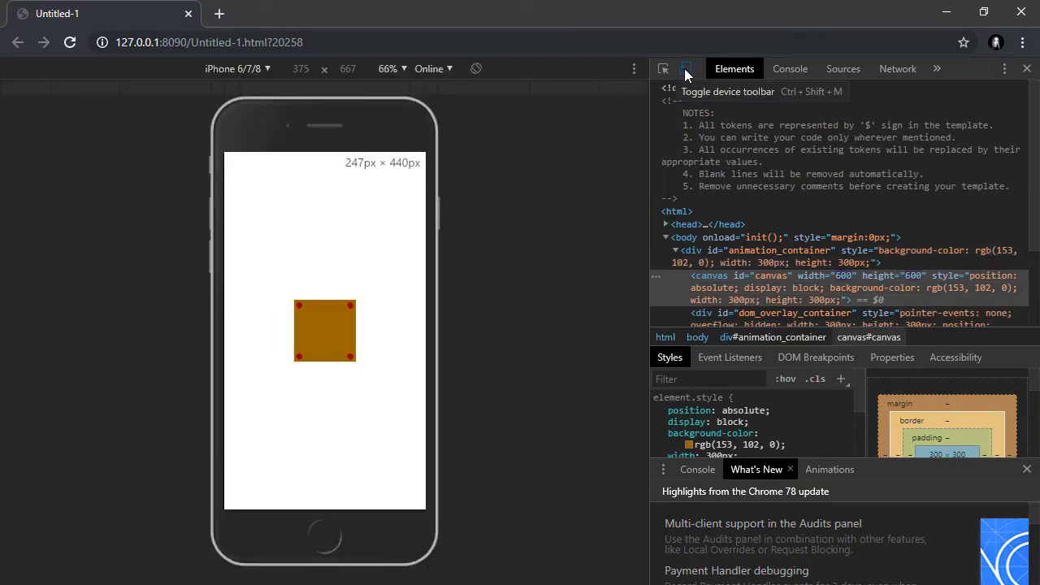
click(266, 69)
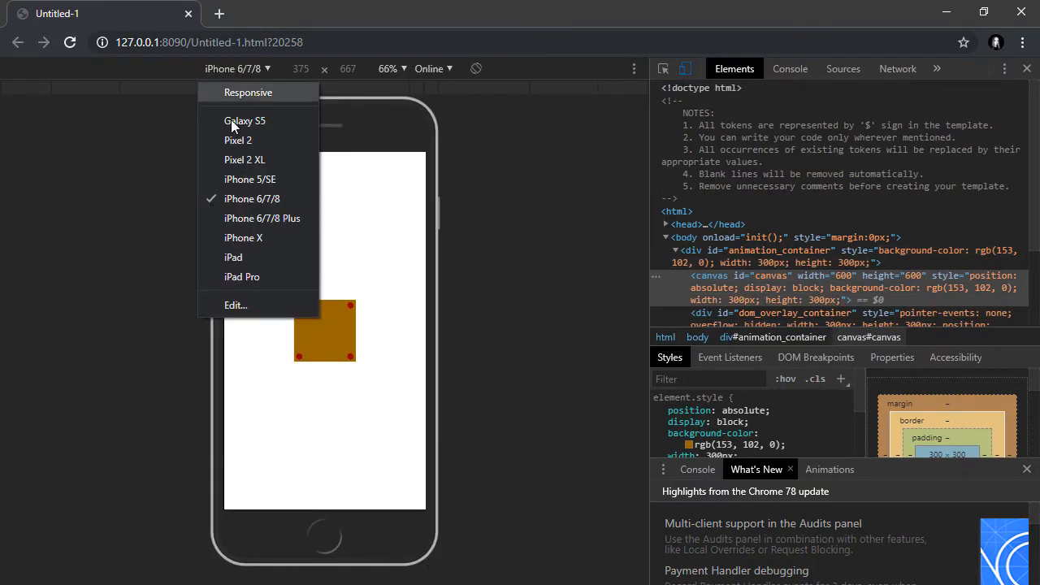
click(261, 96)
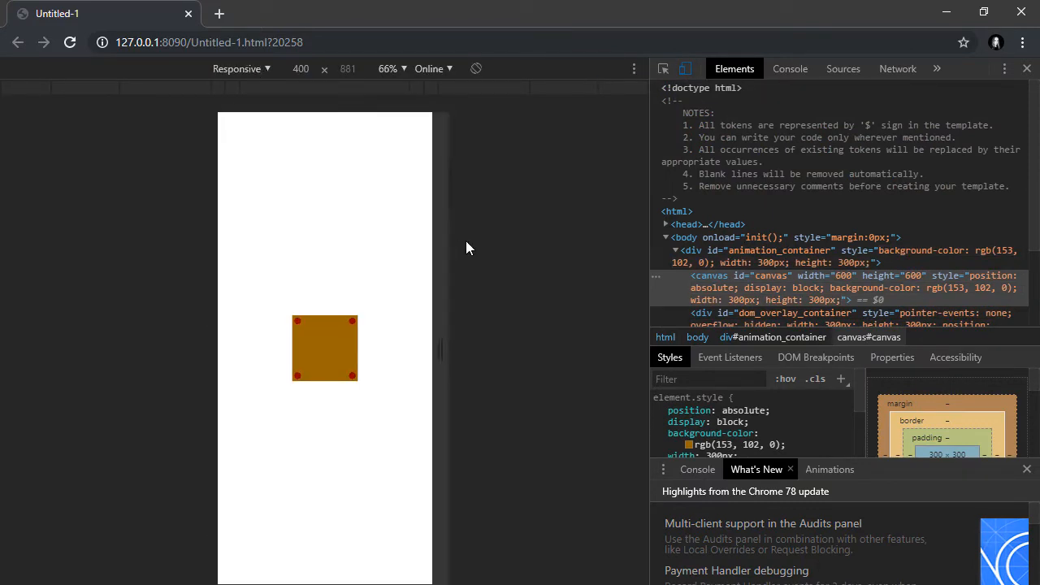
drag(435, 329, 497, 339)
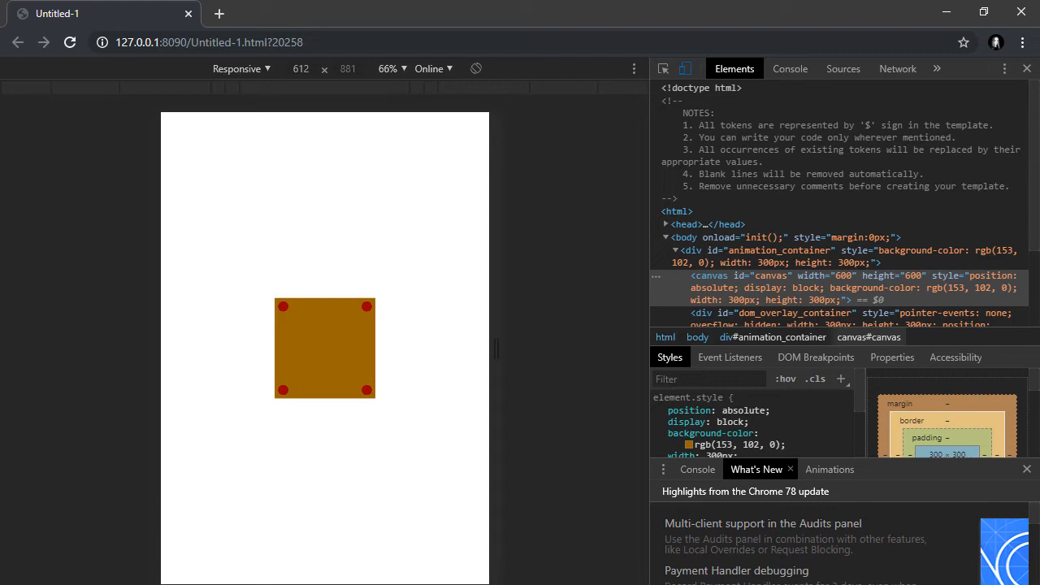
key(alt+Tab)
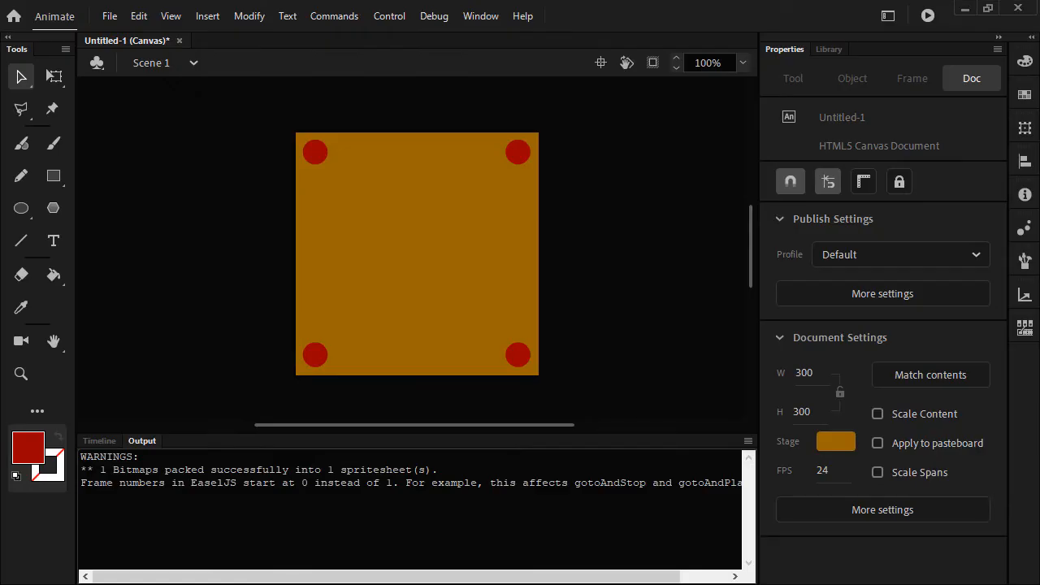
- Enable Scale to fill visible area with the Fit in view option in the publish settings and confirm them
click(889, 295)
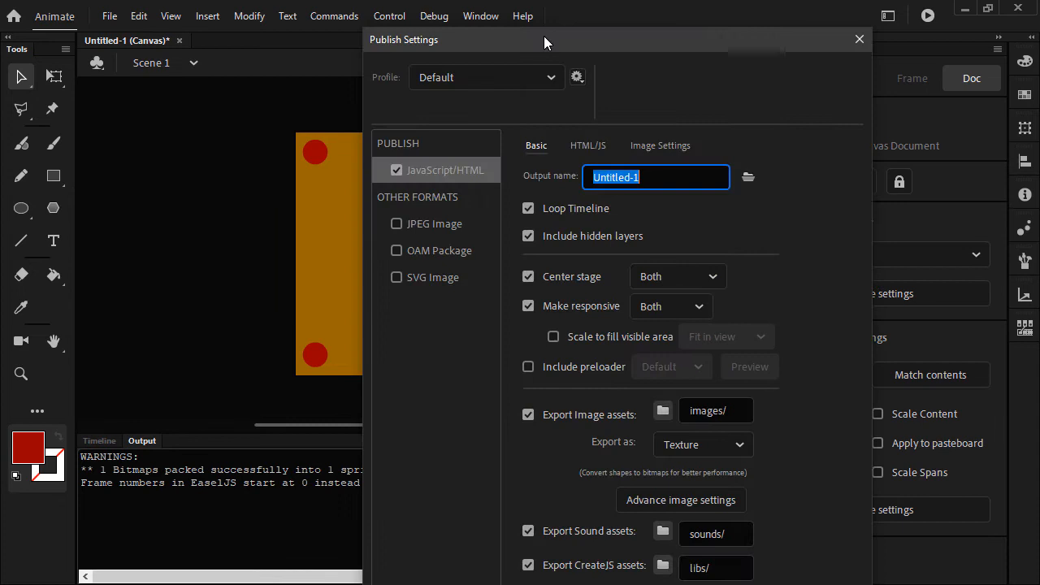
drag(543, 36, 535, 30)
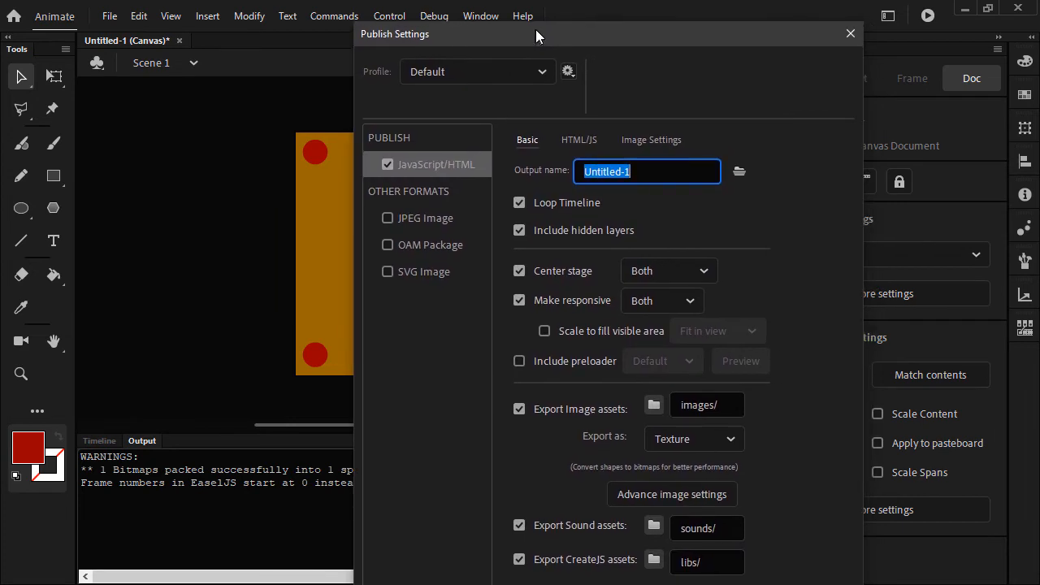
click(545, 330)
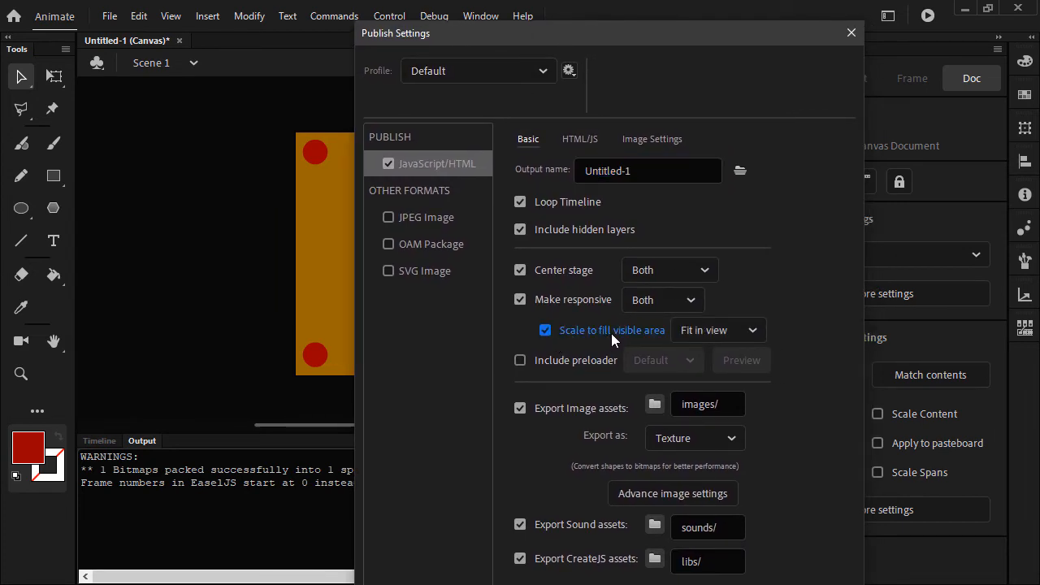
click(744, 330)
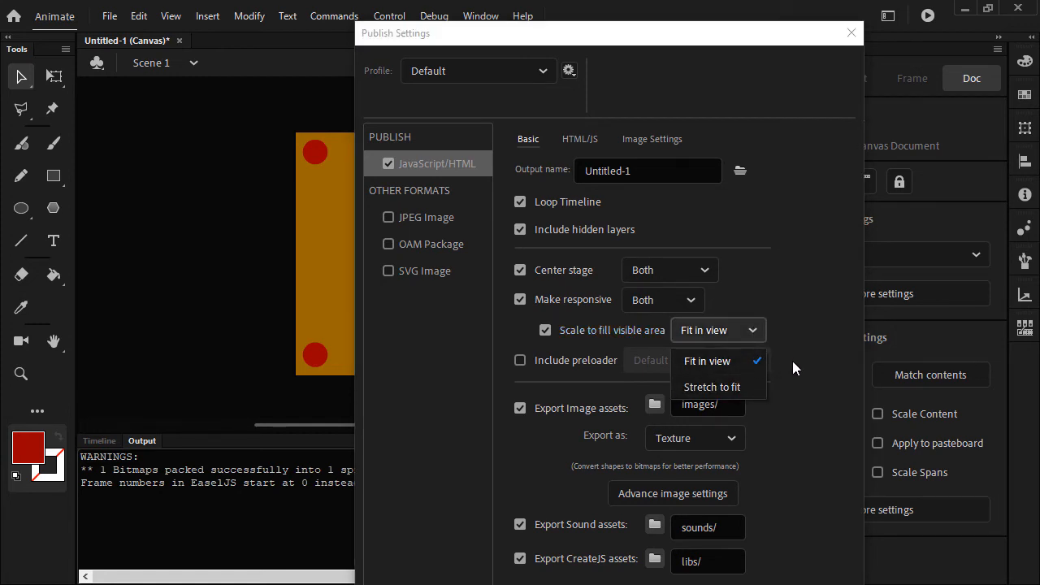
click(821, 364)
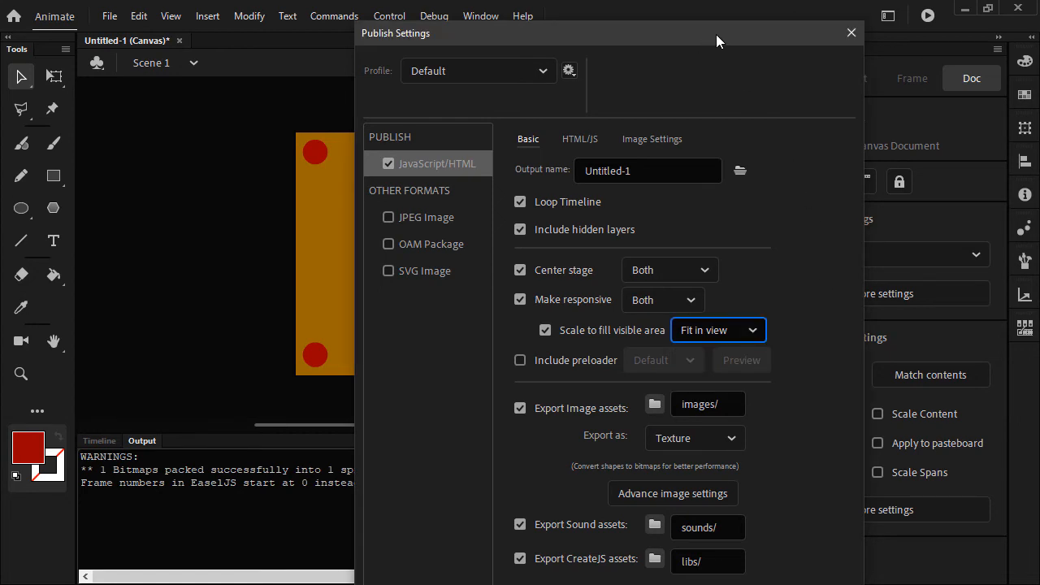
drag(725, 34, 0, 22)
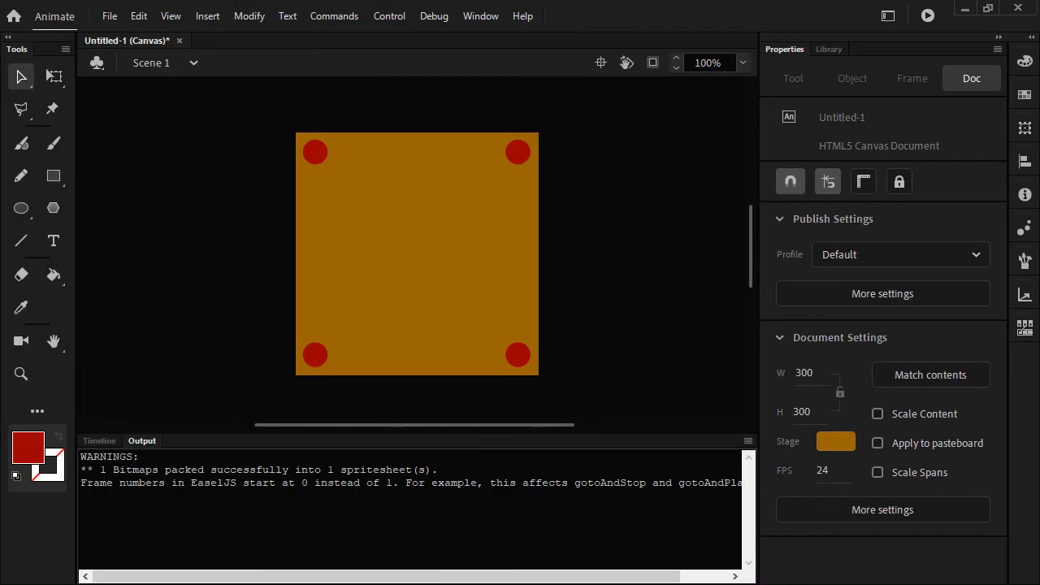
- Test the movie in the browser, inspect it in a responsive viewport widened to about 1064 px, and return to Animate
click(925, 15)
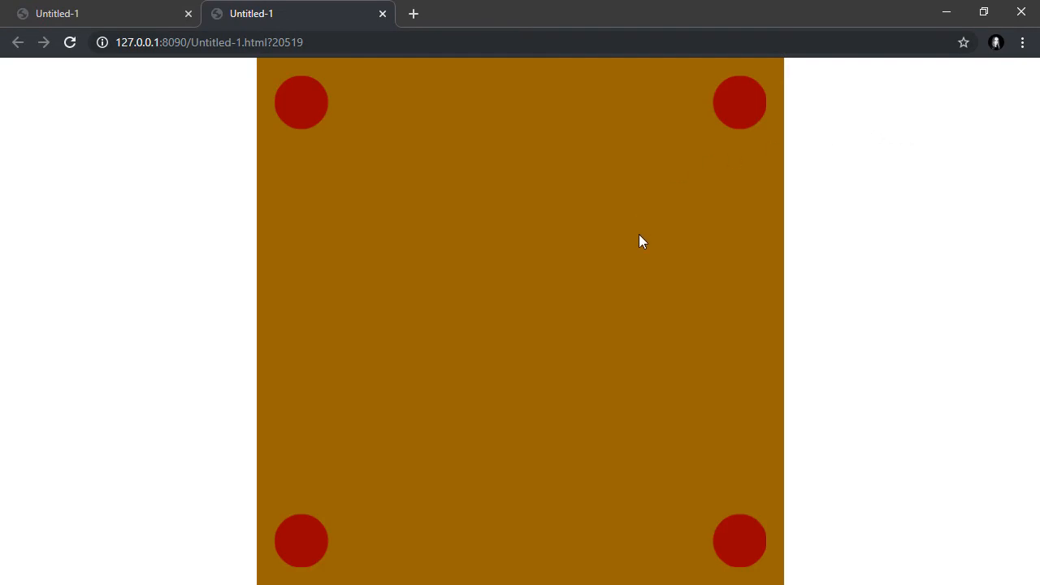
right_click(610, 256)
click(659, 320)
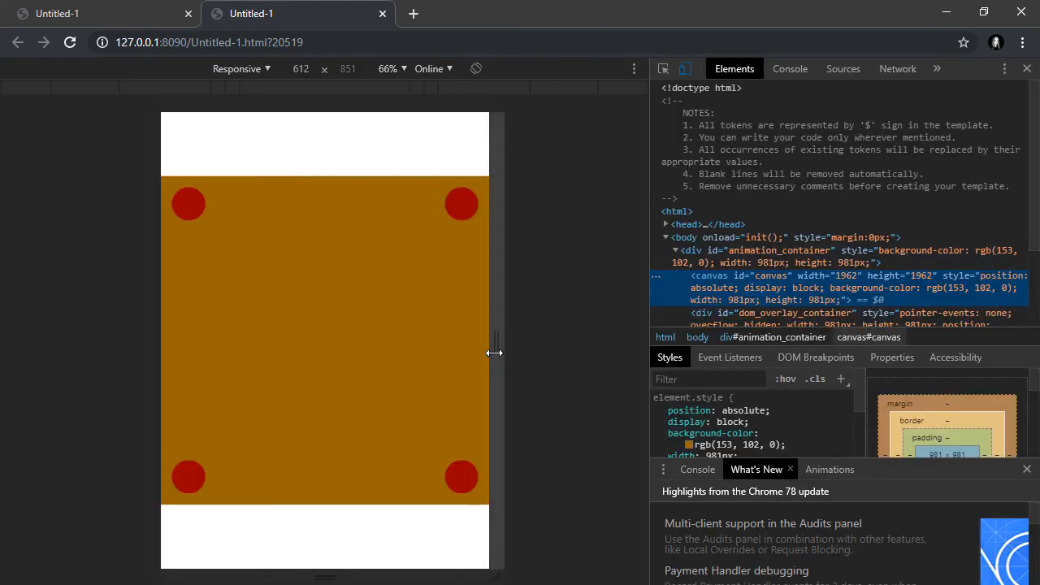
drag(497, 354, 615, 355)
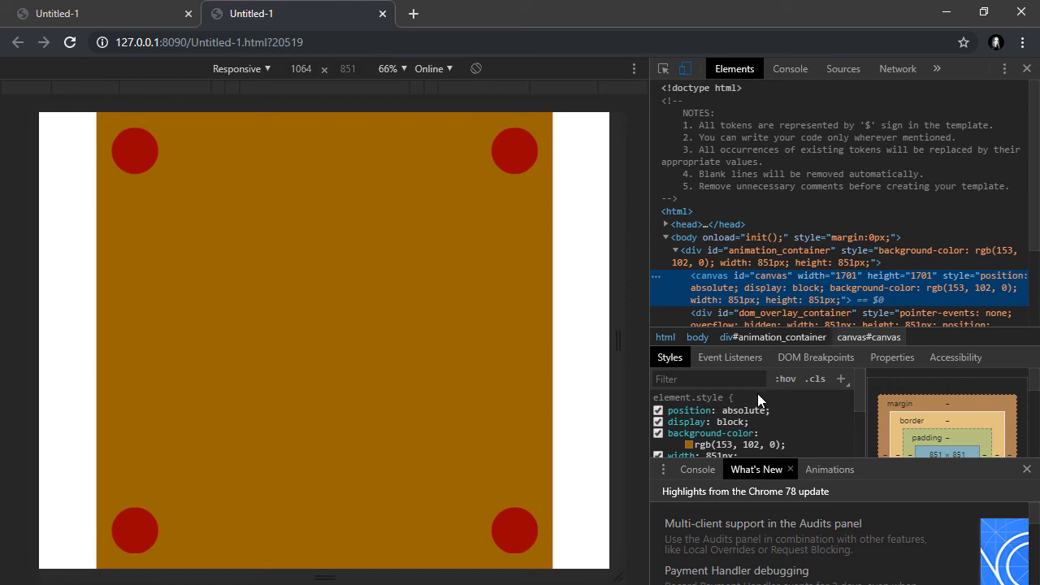
key(alt+Tab)
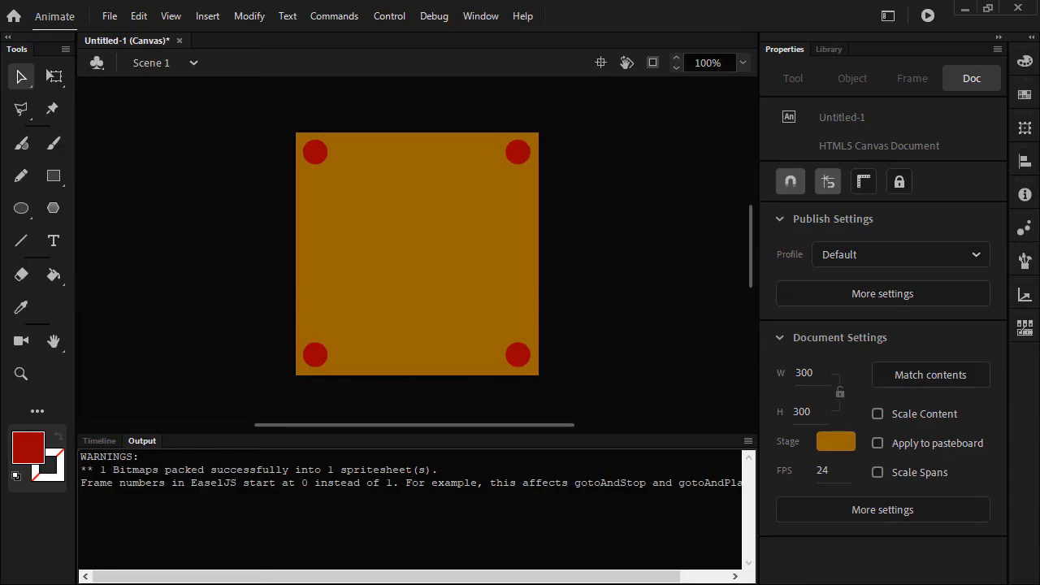